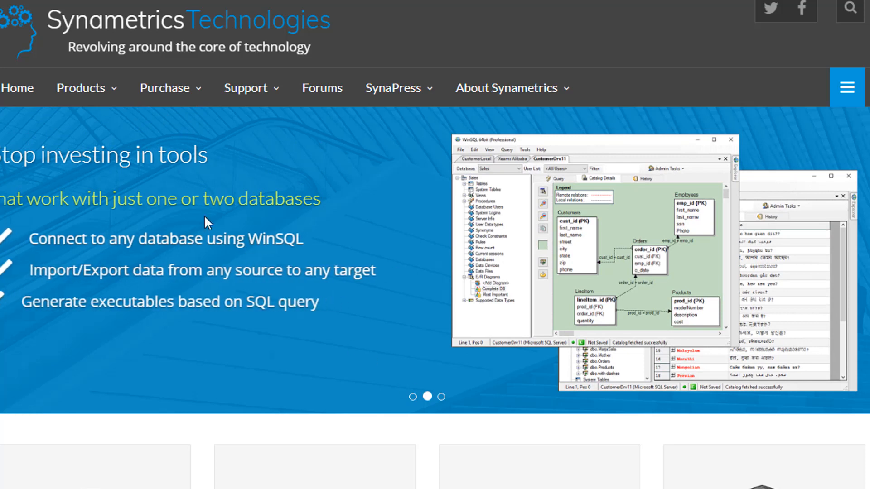
Step: Open the SynaMan download page from the products list on the Synametrics website
{"action": "left_click", "coordinate": [102, 96]}
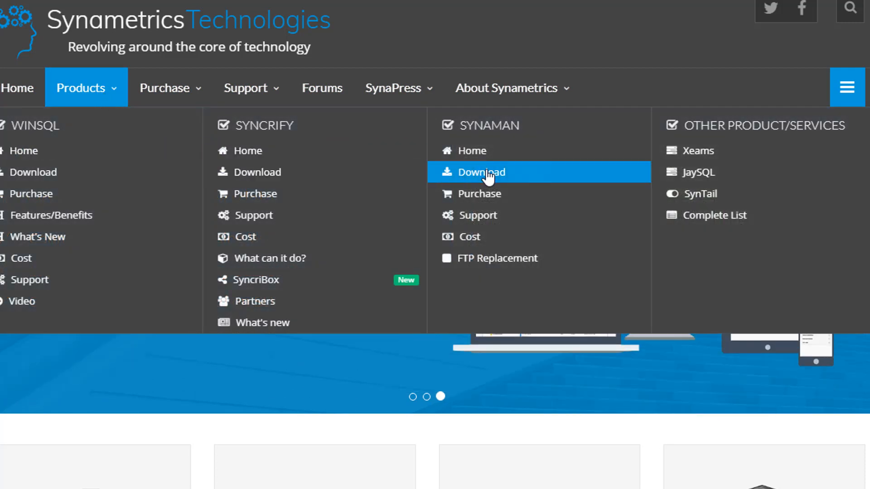
{"action": "left_click", "coordinate": [462, 176]}
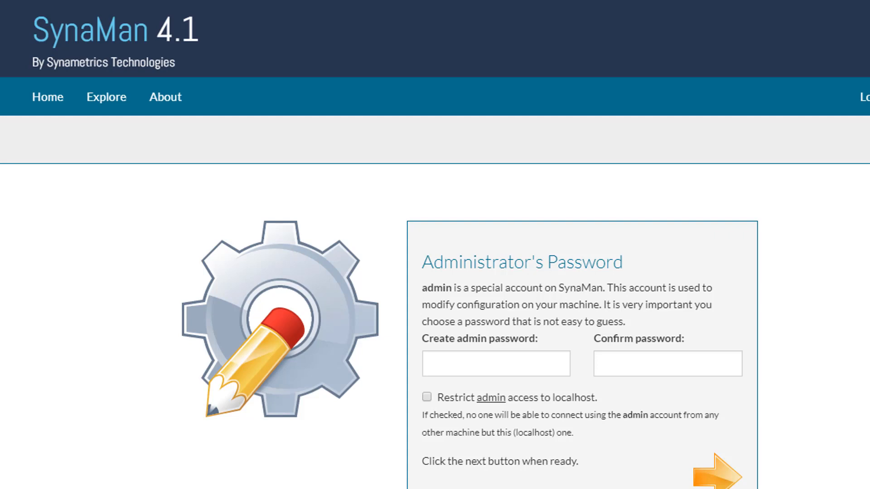
Step: Create and confirm the administrator's password in the setup wizard, then continue to the email page
{"action": "left_click", "coordinate": [536, 364]}
{"action": "type", "text": "********"}
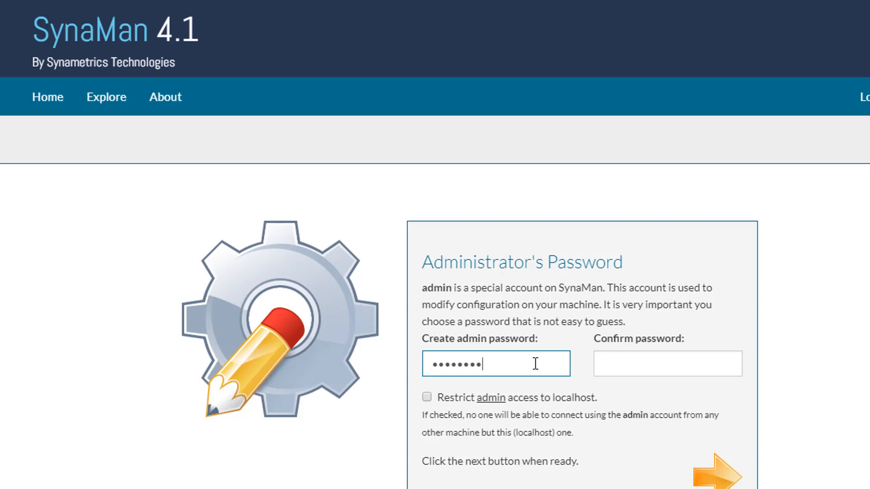
{"action": "key", "text": "Tab"}
{"action": "type", "text": "********"}
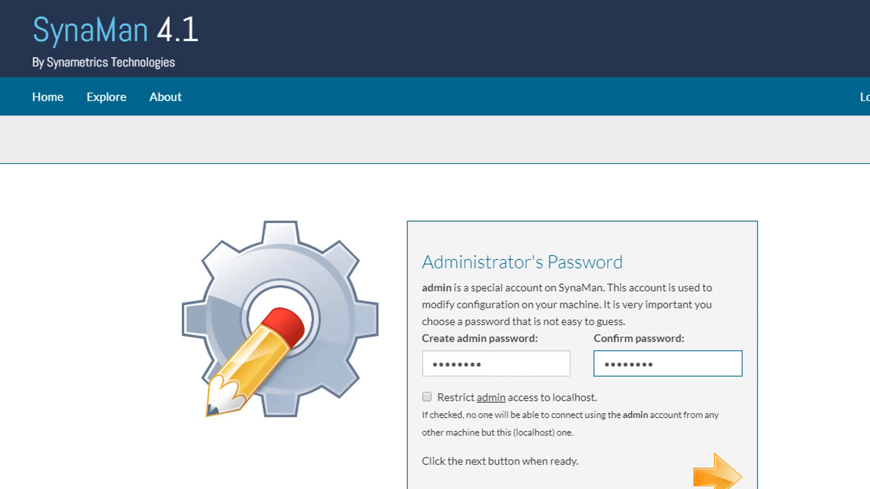
{"action": "left_click", "coordinate": [732, 484]}
{"action": "left_click", "coordinate": [732, 484]}
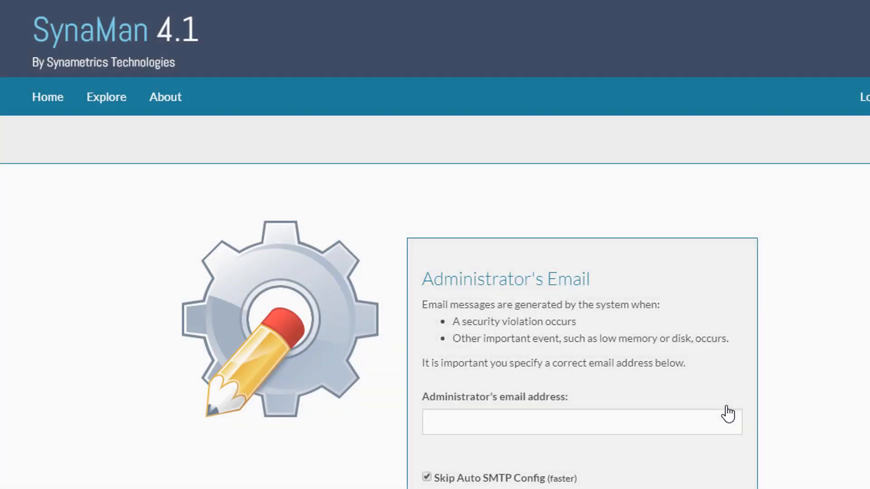
Step: Enter the administrator's email address and finish the setup wizard
{"action": "left_click", "coordinate": [692, 426]}
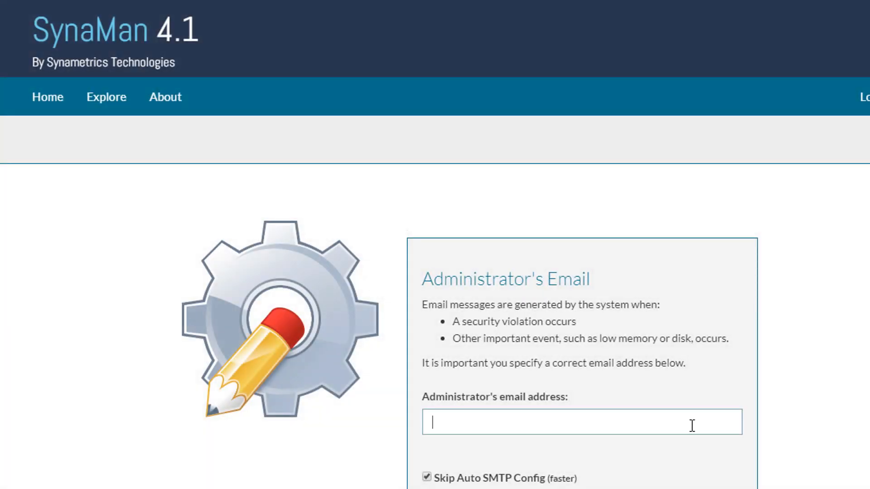
{"action": "type", "text": "user"}
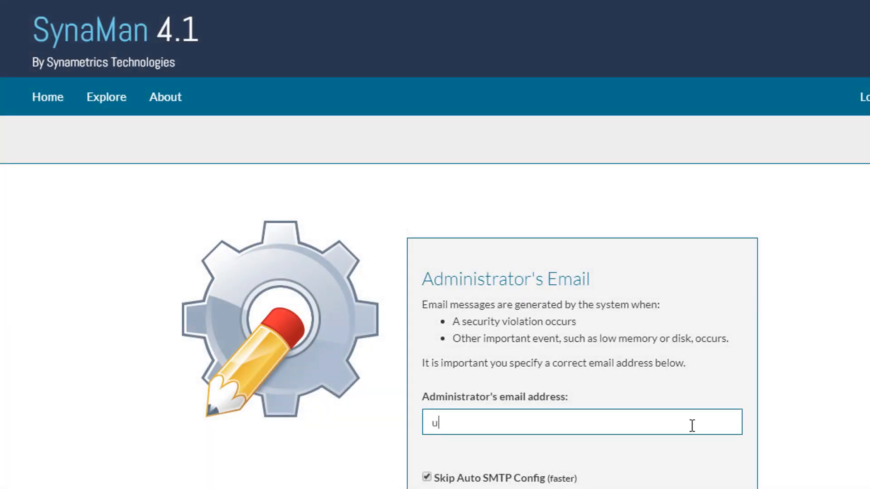
{"action": "type", "text": "@myc"}
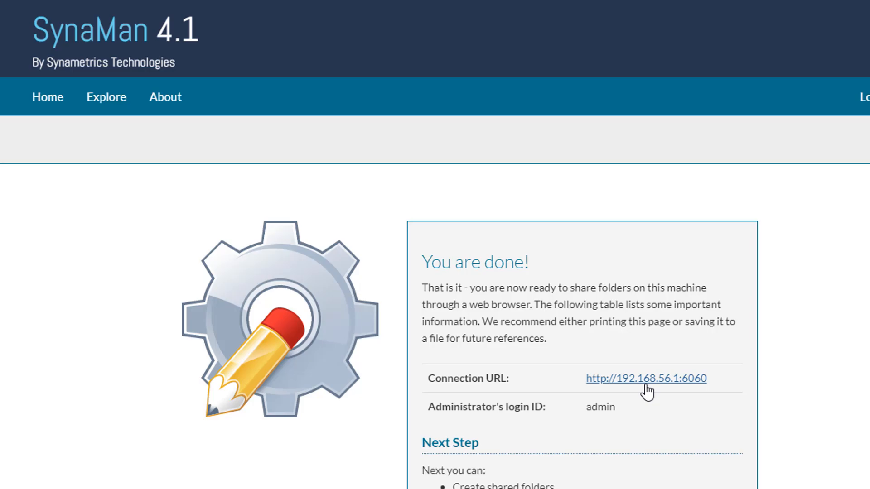
Step: Open the connection URL and log in as admin with the account password
{"action": "left_click", "coordinate": [646, 379]}
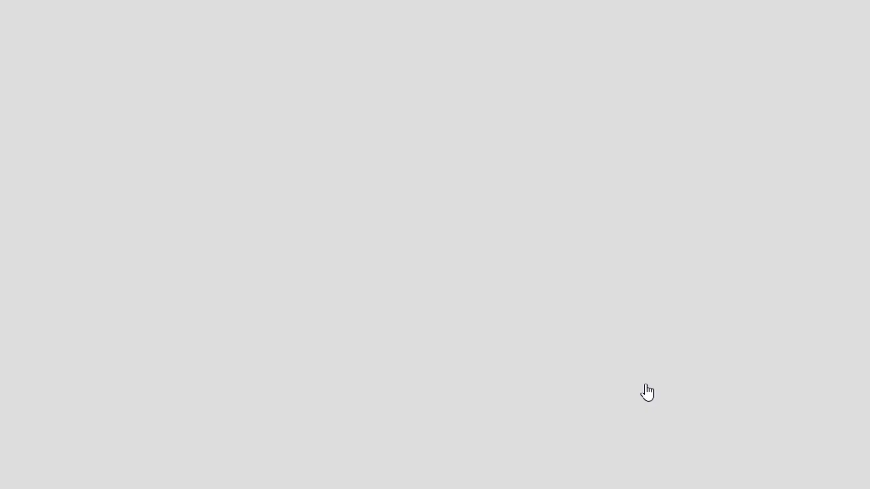
{"action": "type", "text": "admin"}
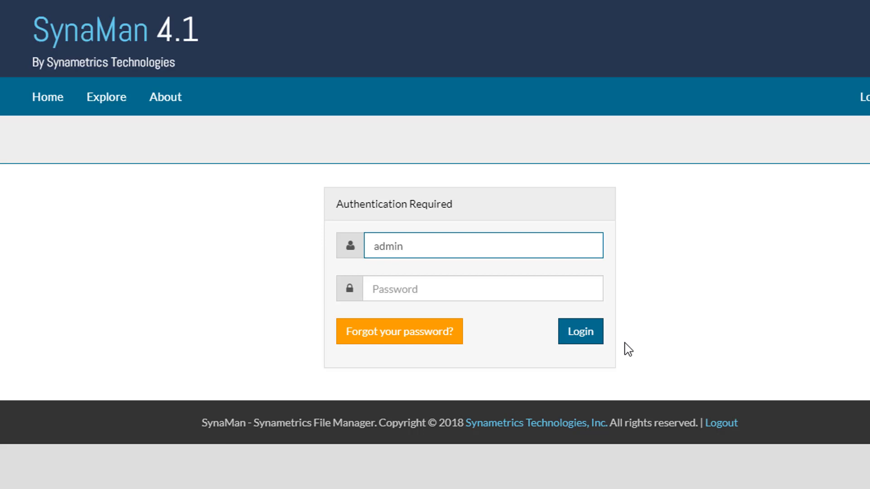
{"action": "key", "text": "Tab"}
{"action": "type", "text": "a•••••••"}
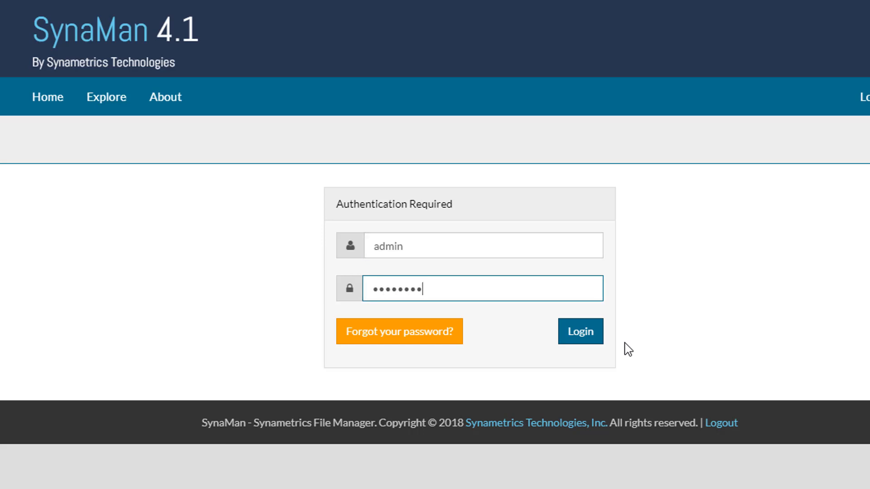
{"action": "key", "text": "Return"}
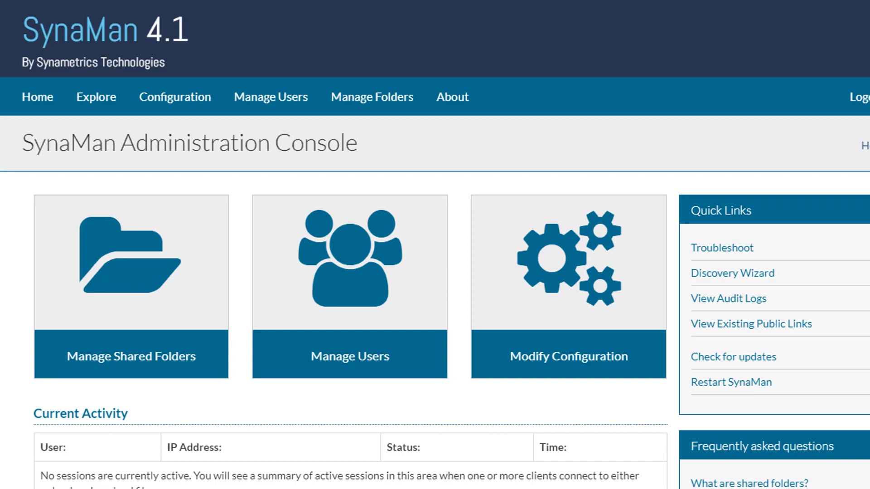
{"action": "scroll", "coordinate": [435, 245], "scroll_direction": "down", "scroll_amount": 3}
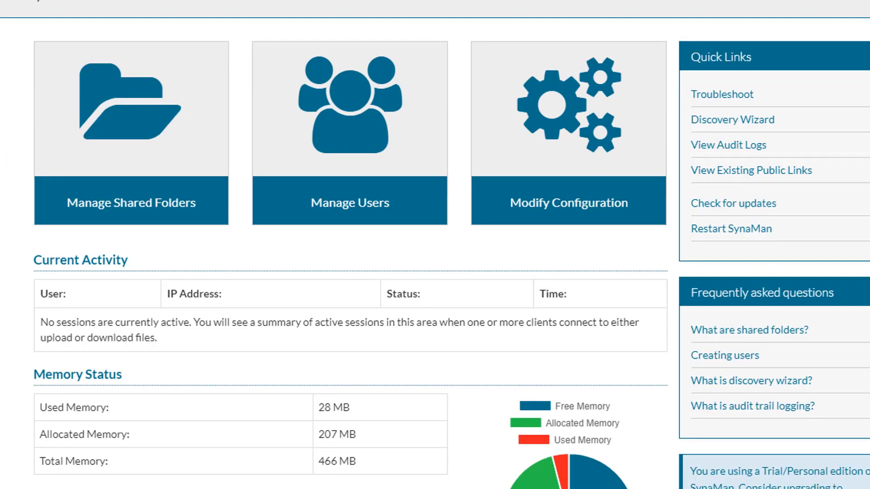
{"action": "scroll", "coordinate": [435, 245], "scroll_direction": "down", "scroll_amount": 3}
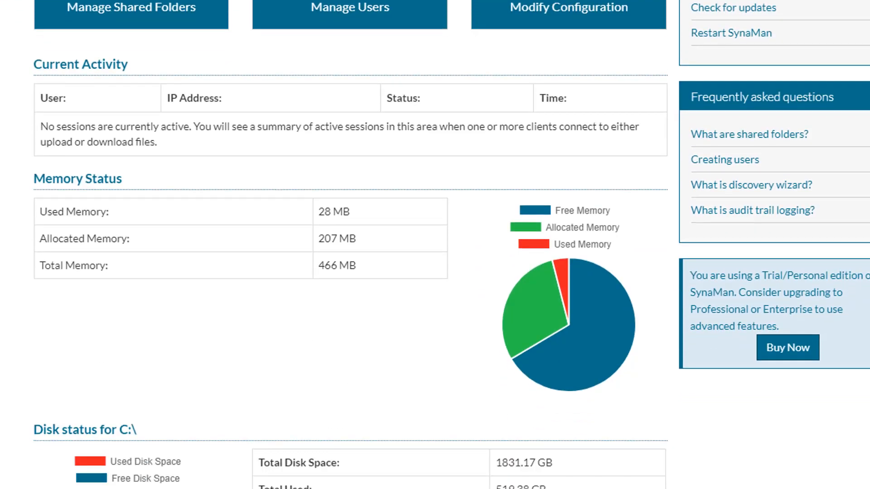
{"action": "scroll", "coordinate": [435, 245], "scroll_direction": "up", "scroll_amount": 5}
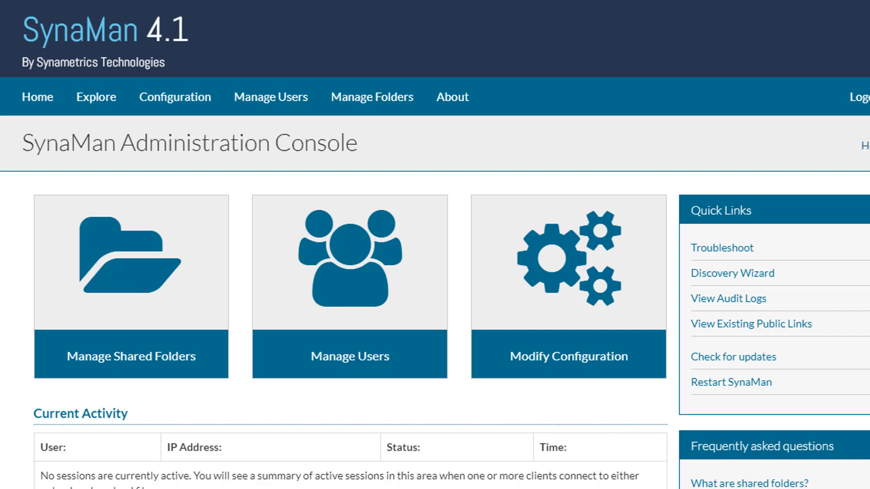
Step: Create a shared folder named Accounting with the folder path C:\accounting, without public read or write access
{"action": "mouse_move", "coordinate": [93, 301]}
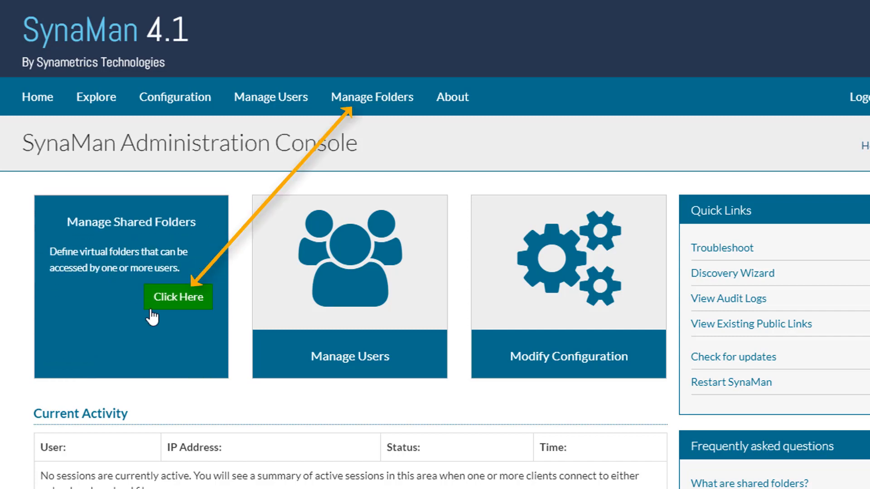
{"action": "left_click", "coordinate": [172, 307]}
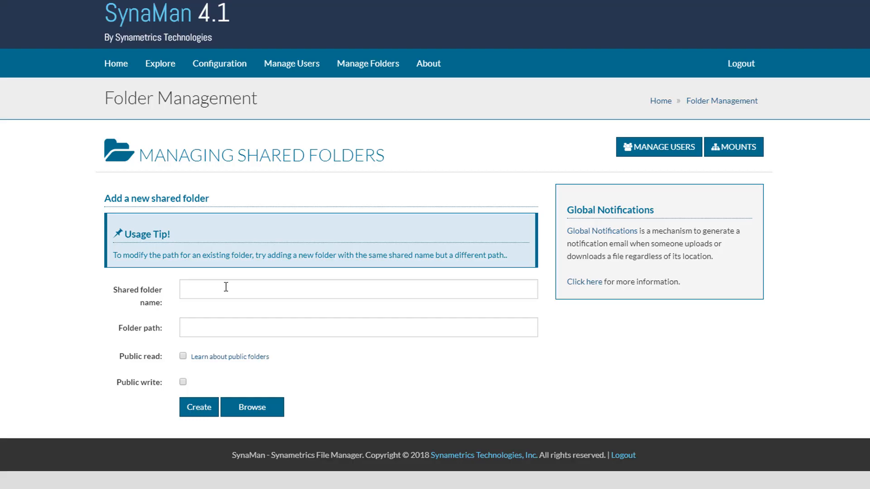
{"action": "left_click", "coordinate": [226, 287]}
{"action": "type", "text": "A"}
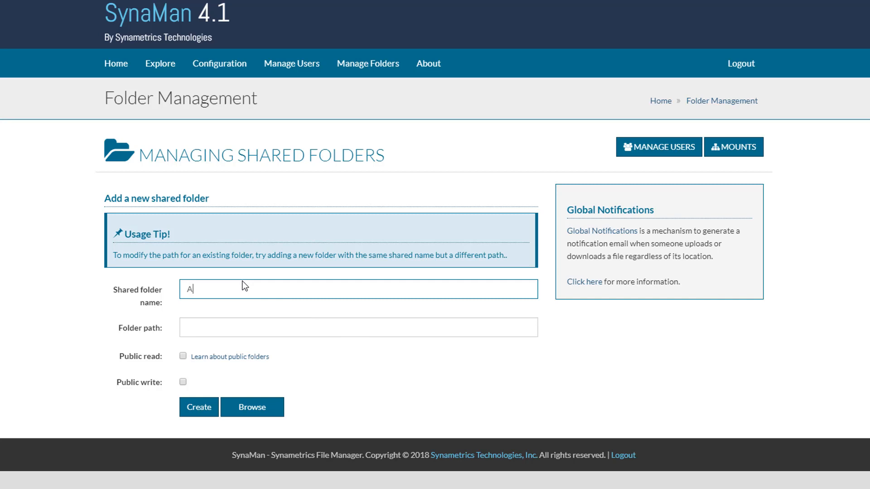
{"action": "type", "text": "ccounting"}
{"action": "key", "text": "Tab"}
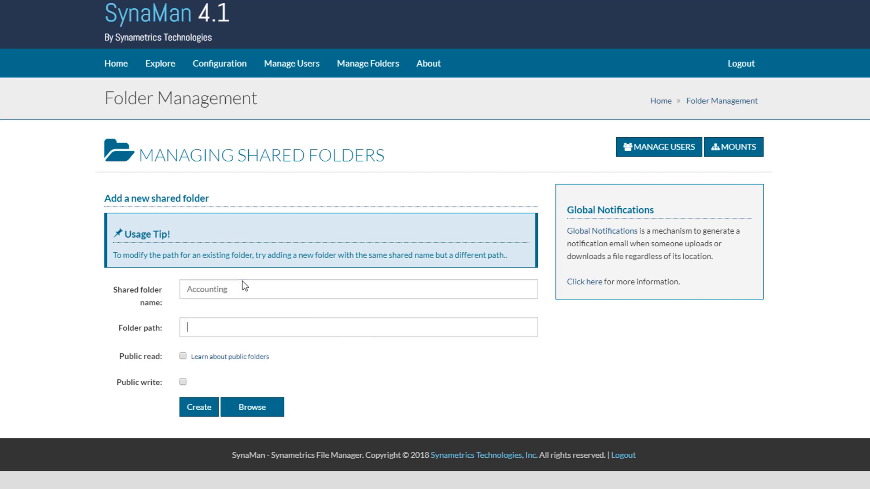
{"action": "type", "text": "C:\\accounting"}
{"action": "left_click", "coordinate": [205, 408]}
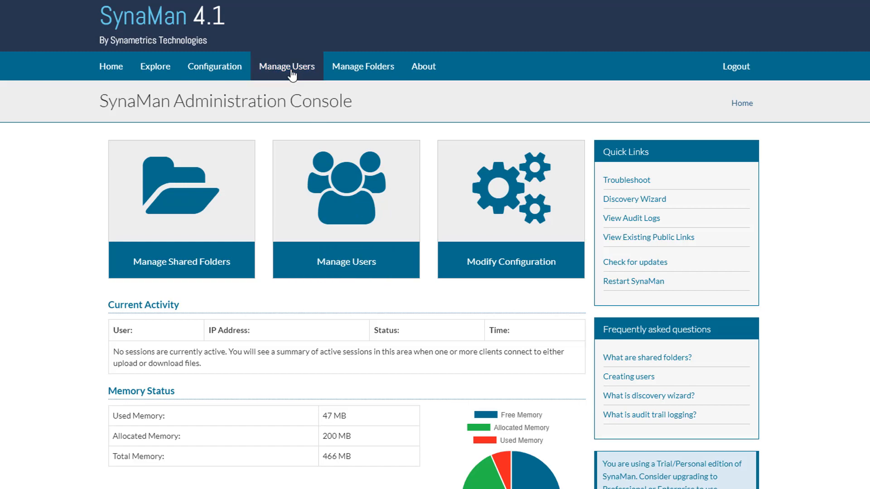
Step: Create a new system user, entering the user's name, email login and password
{"action": "left_click", "coordinate": [292, 74]}
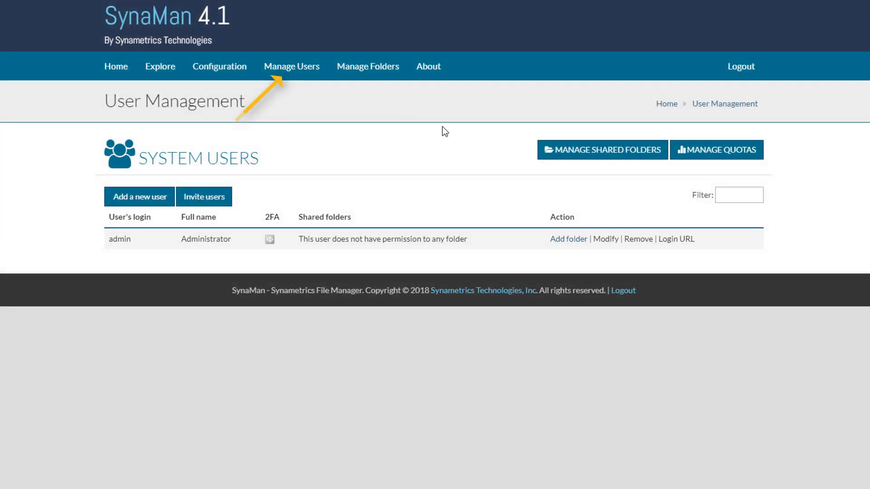
{"action": "left_click", "coordinate": [155, 197]}
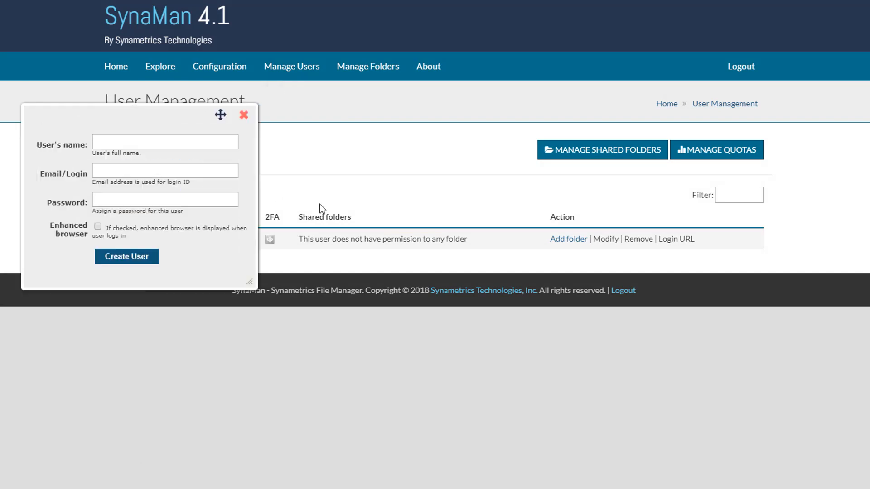
{"action": "left_click", "coordinate": [141, 143]}
{"action": "type", "text": "J"}
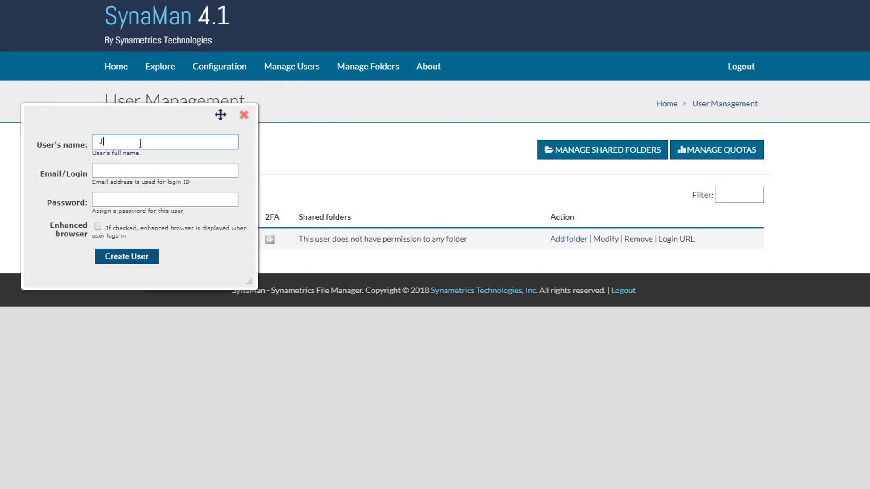
{"action": "type", "text": "ohn"}
{"action": "key", "text": "Tab"}
{"action": "type", "text": "Joh"}
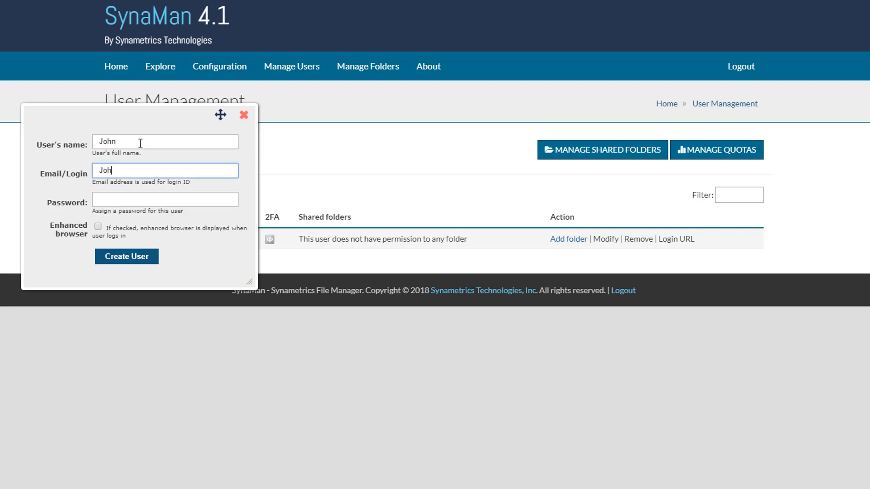
{"action": "type", "text": "n@MyCompany.com"}
{"action": "key", "text": "Tab"}
{"action": "type", "text": "••"}
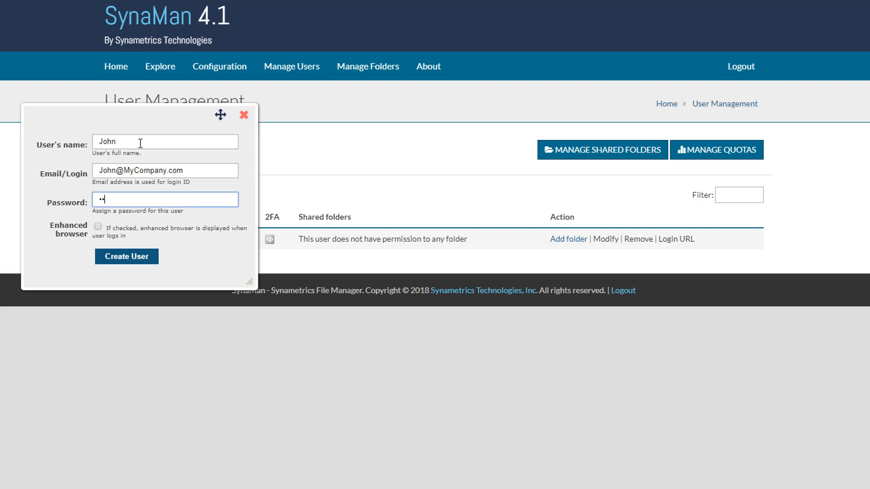
{"action": "type", "text": "••••••"}
{"action": "left_click", "coordinate": [158, 257]}
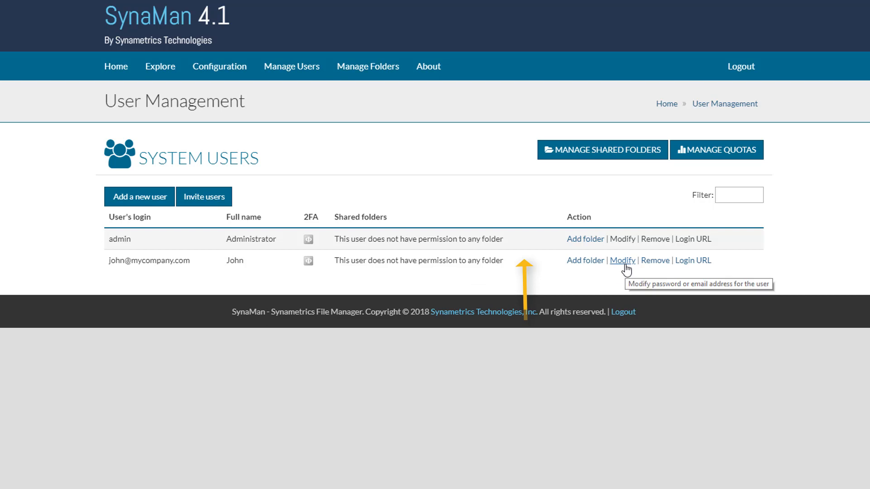
Step: Give the non-admin user the Accounting shared folder, including sub-folders, with read and write permission
{"action": "left_click", "coordinate": [591, 262]}
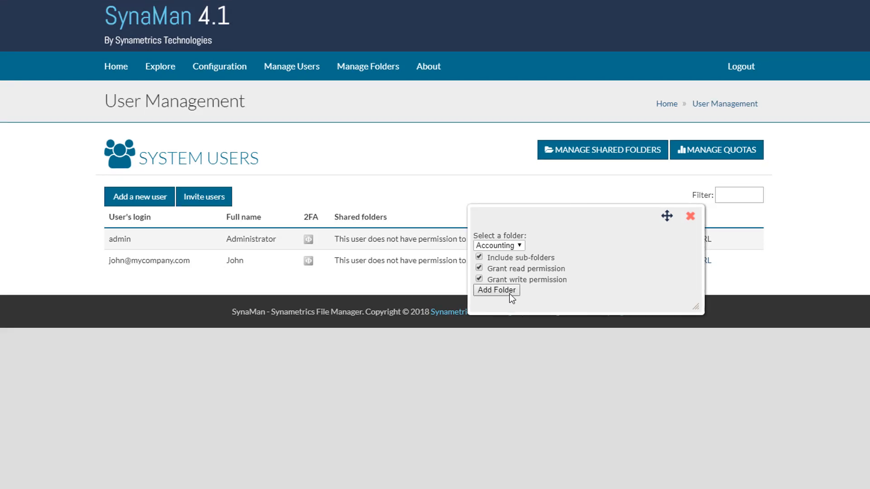
{"action": "left_click", "coordinate": [509, 293]}
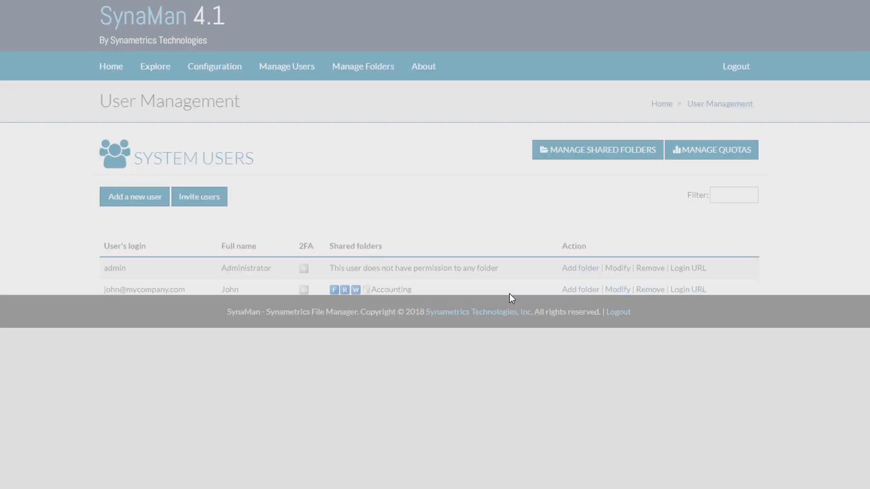